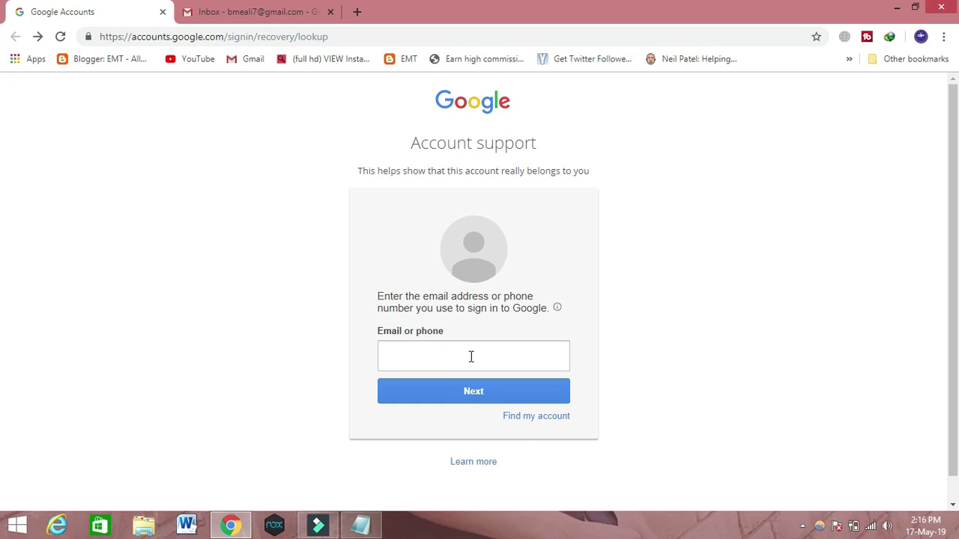
Fill the Email or phone field with the account's saved e-mail address from autofill.
click(422, 353)
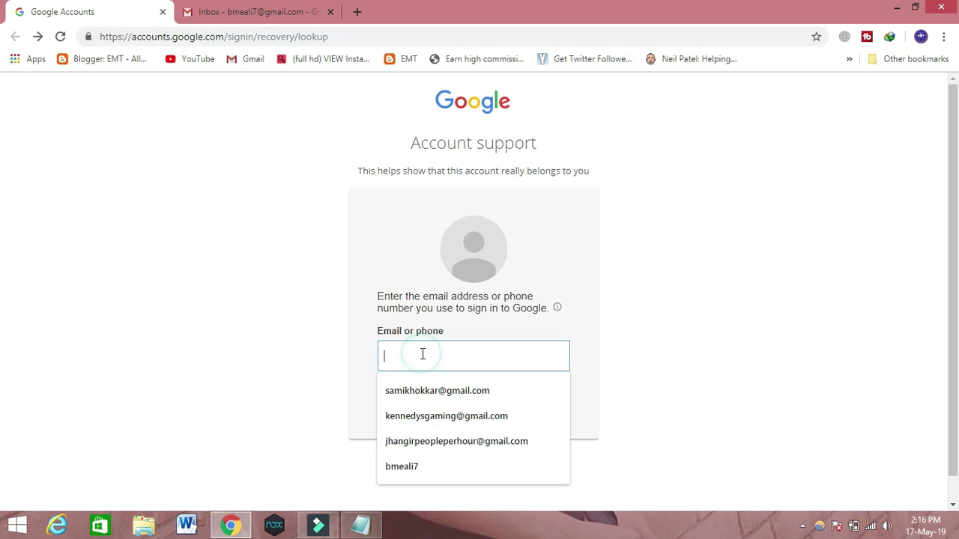
click(413, 444)
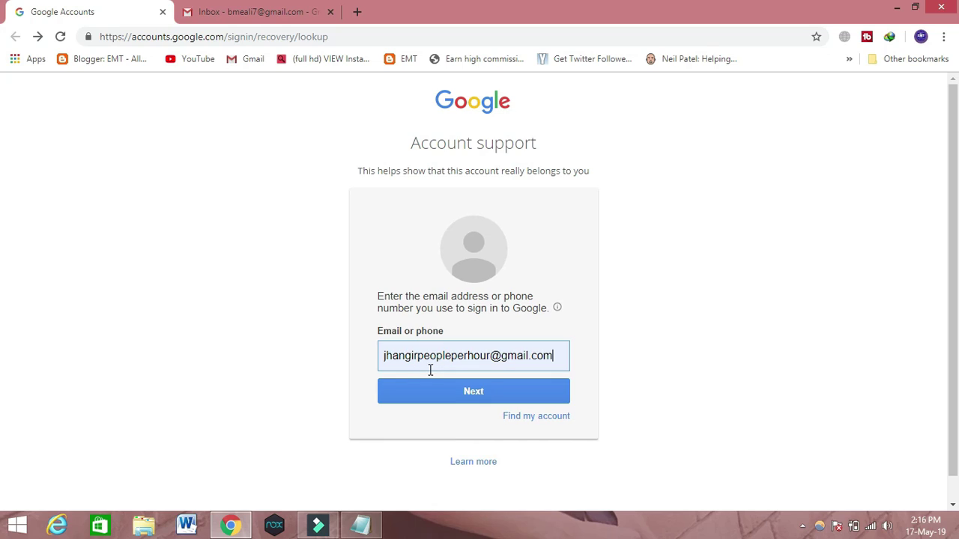
Submit the address, delete the autofilled last password, and choose Try another way.
click(469, 391)
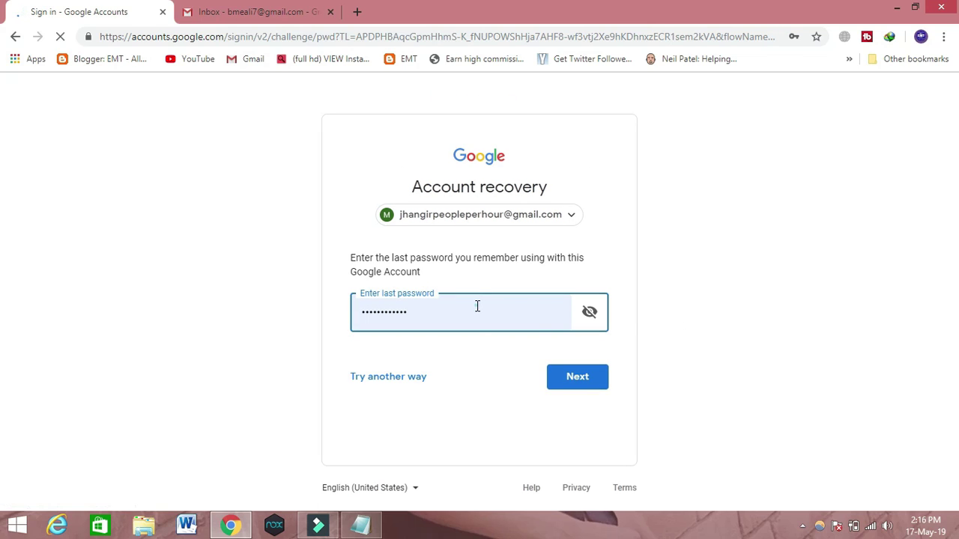
double_click(476, 305)
key(BackSpace)
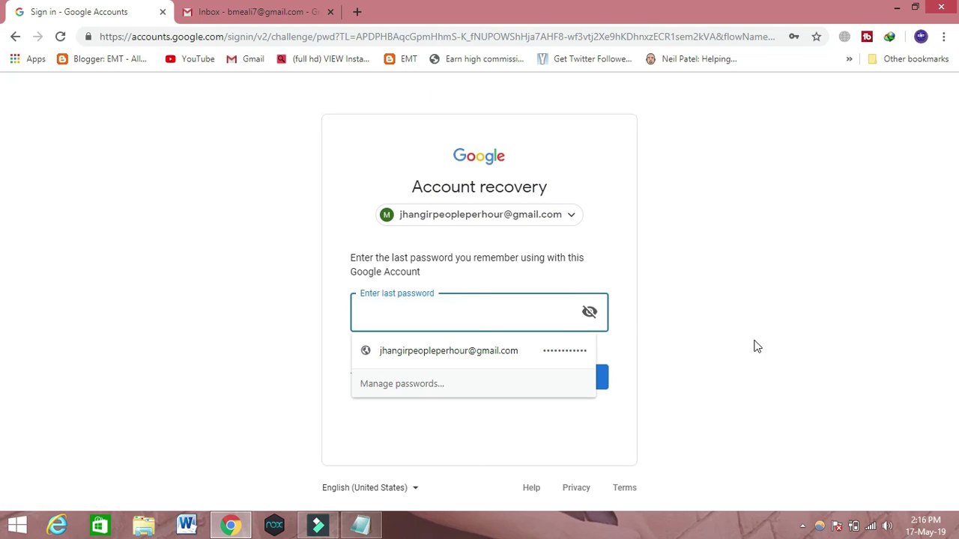
click(757, 343)
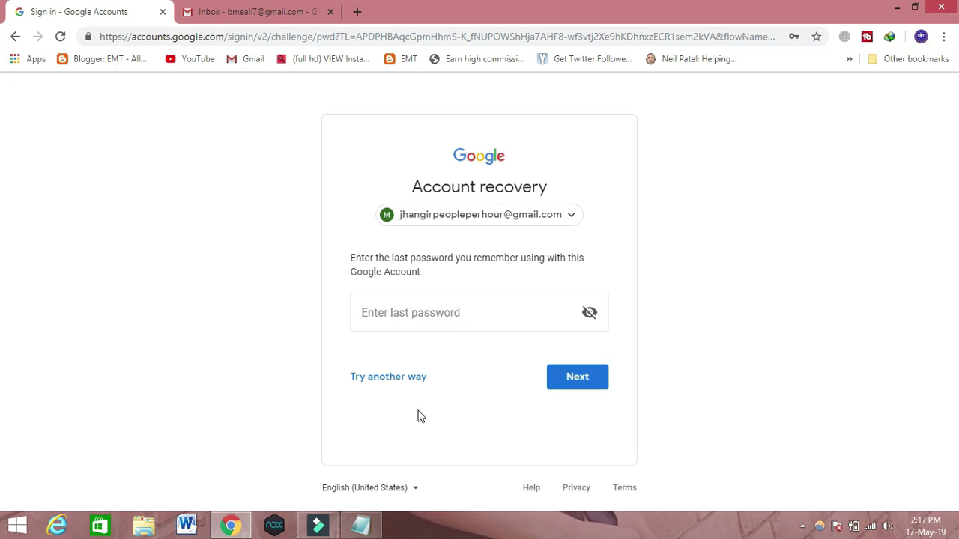
click(384, 380)
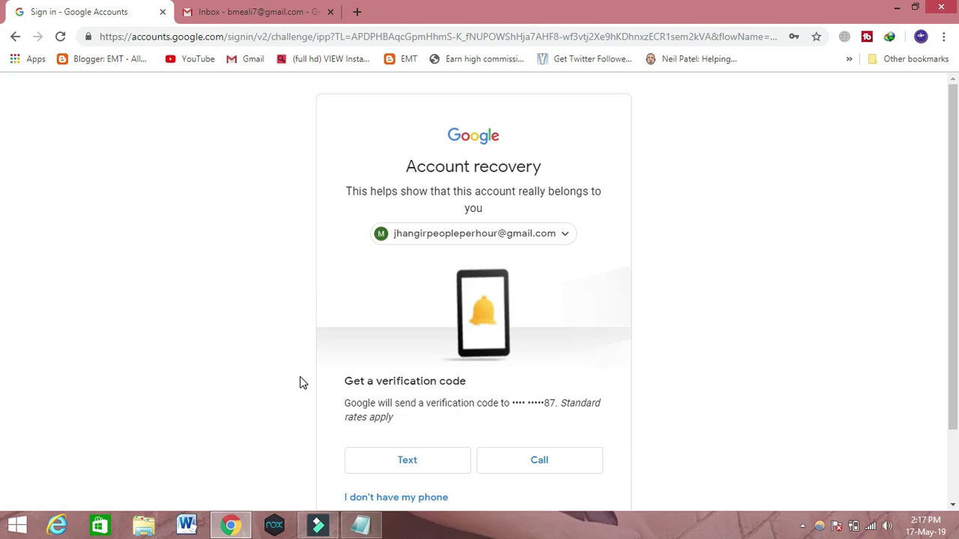
Scroll to the Text, Call and I don't have my phone options for the phone ending in 87.
scroll(952, 331, down, 1)
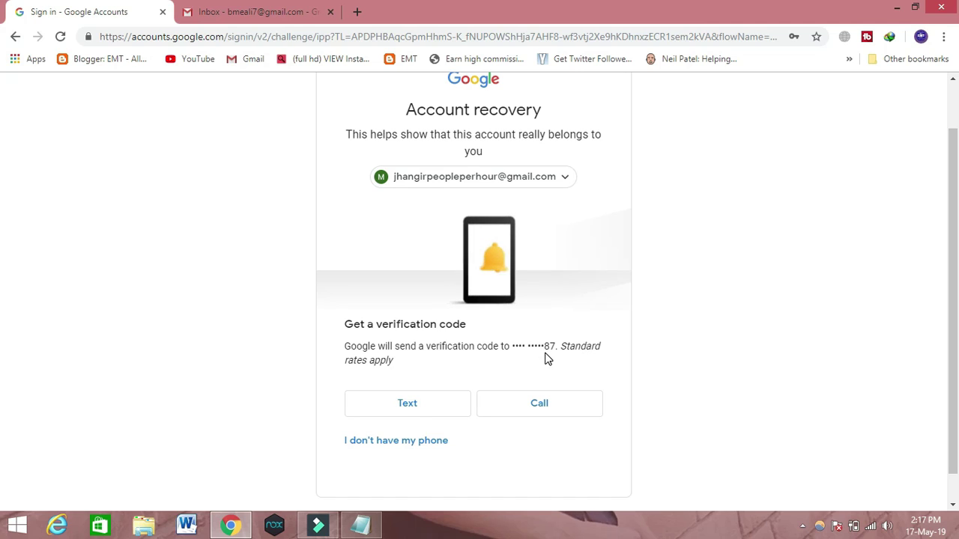
Decline both the recovery-phone and backup-email code options.
click(392, 448)
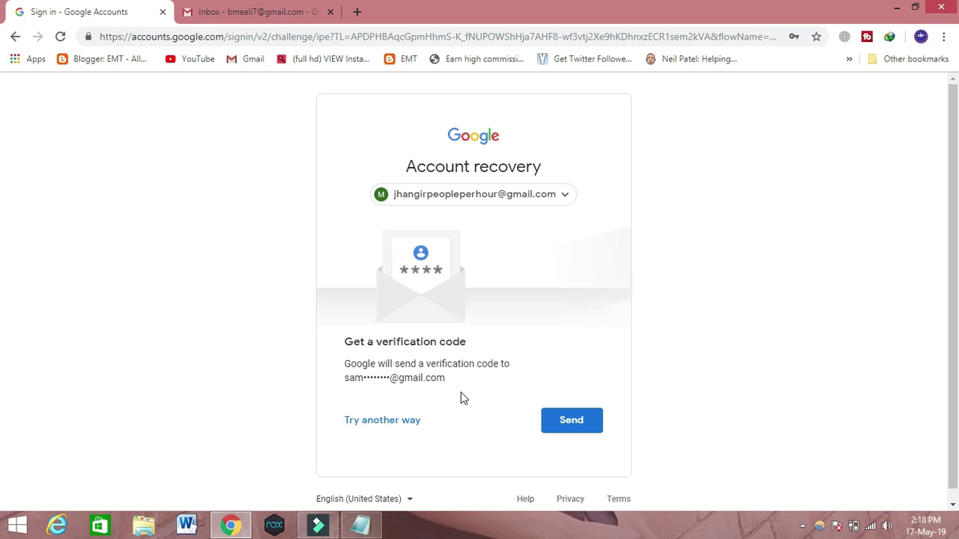
click(374, 423)
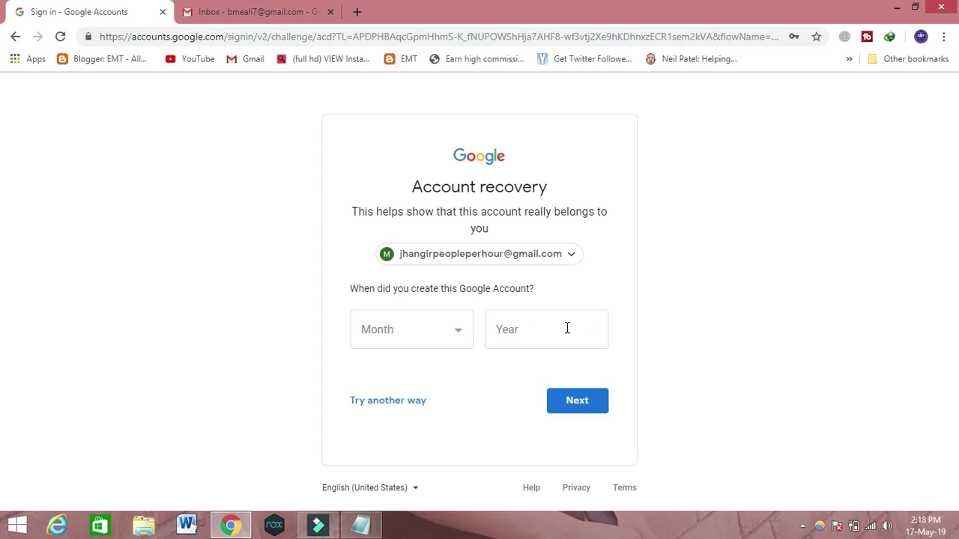
Enter February 2019 as the account creation date and submit it.
click(546, 328)
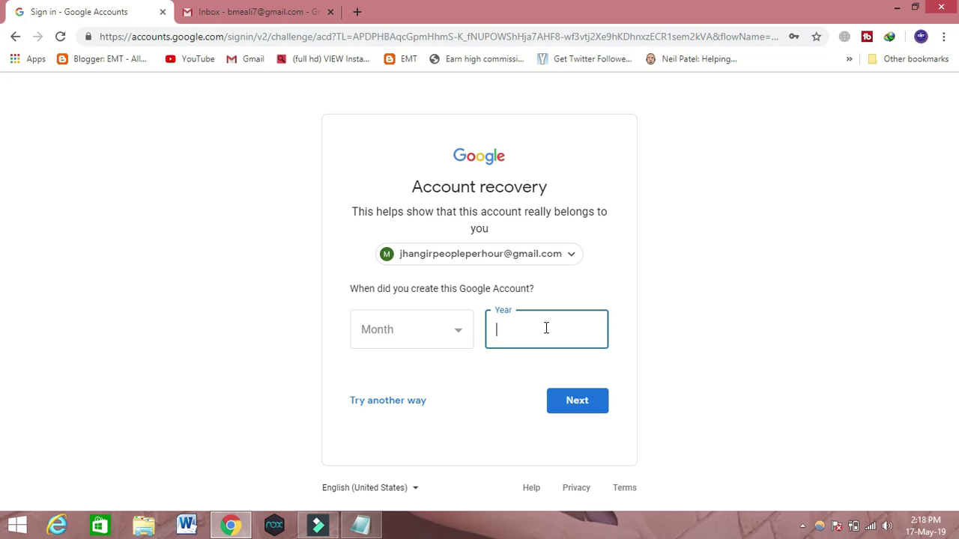
text(2019)
click(435, 334)
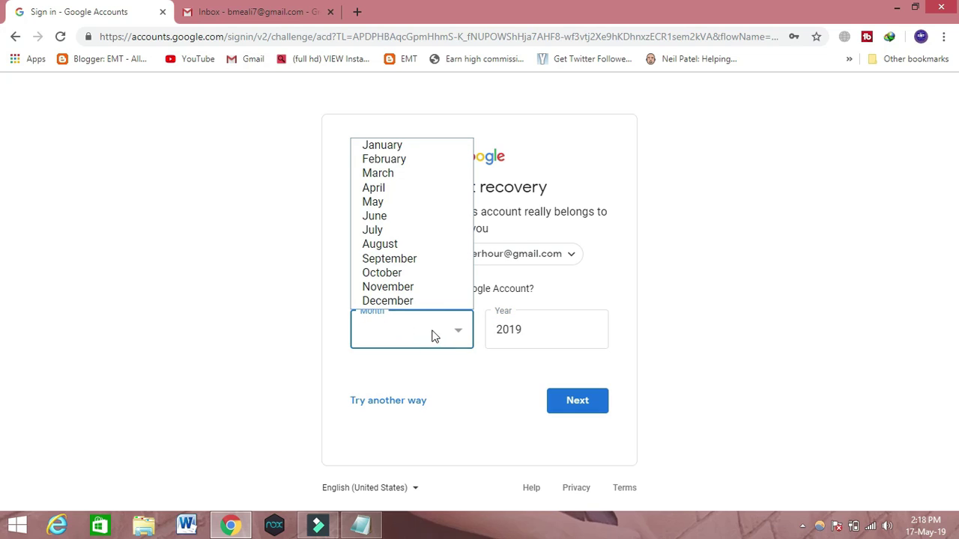
click(411, 160)
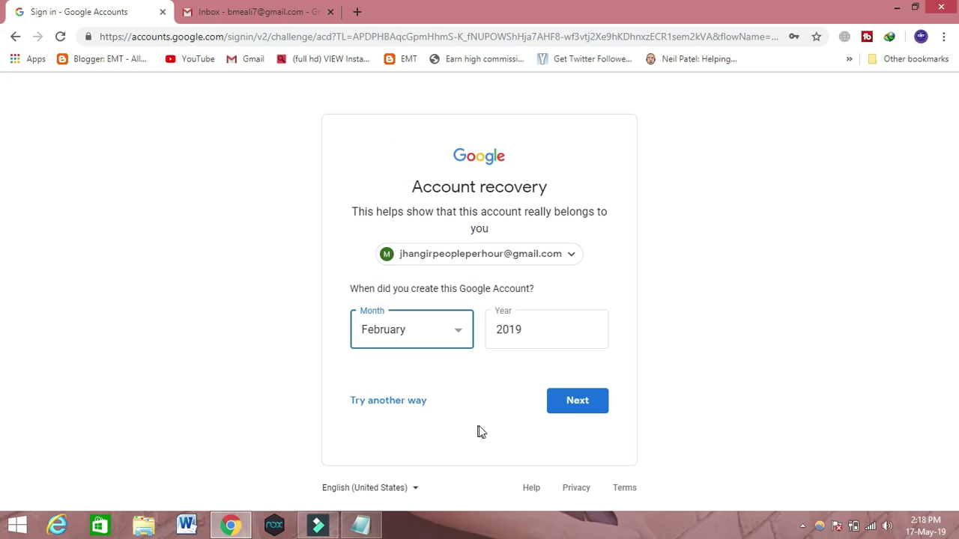
click(573, 404)
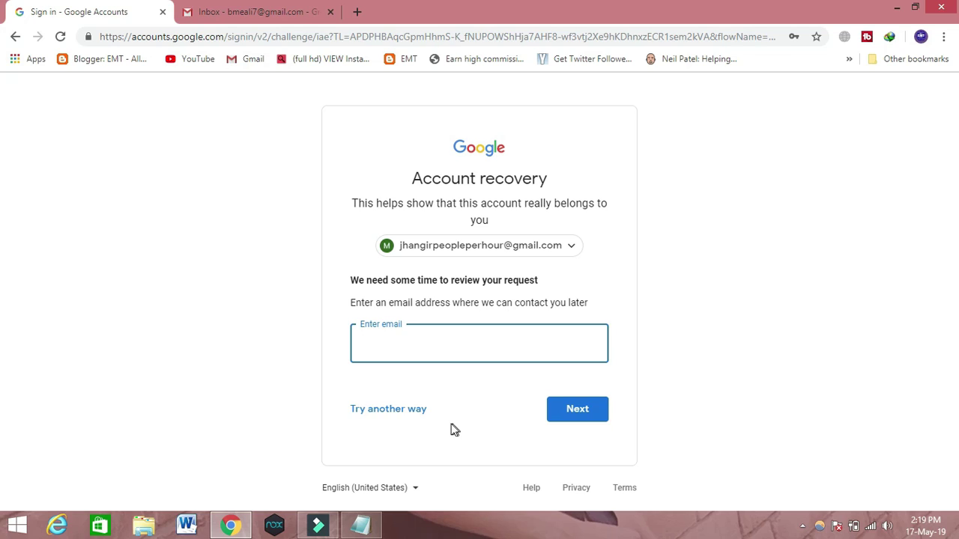
Skip the contact-email request, then stop the screen recording from the system tray.
click(388, 410)
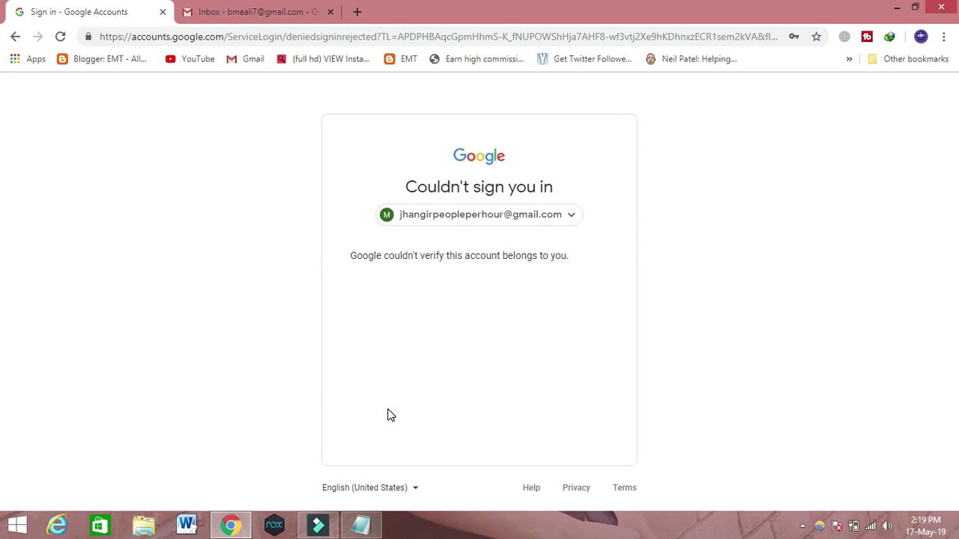
click(802, 526)
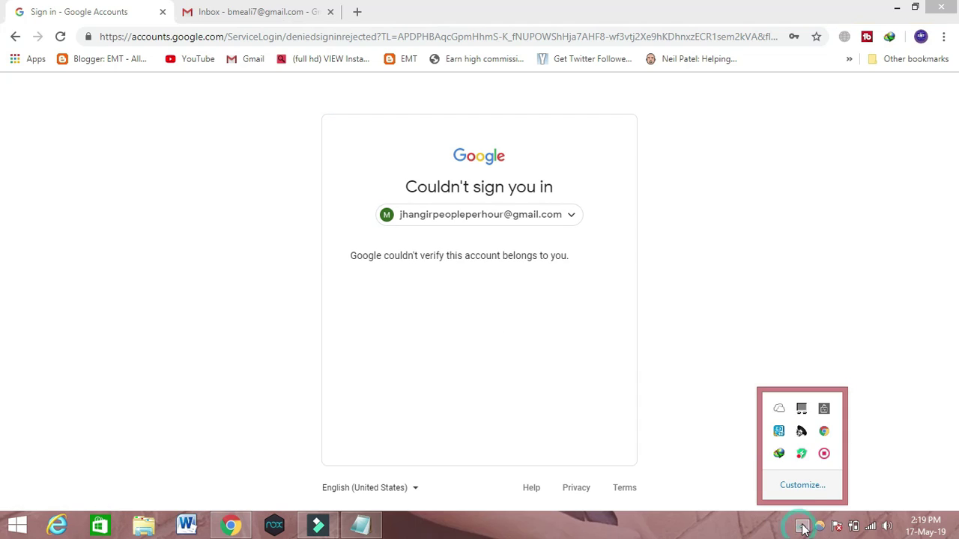
right_click(824, 454)
click(812, 461)
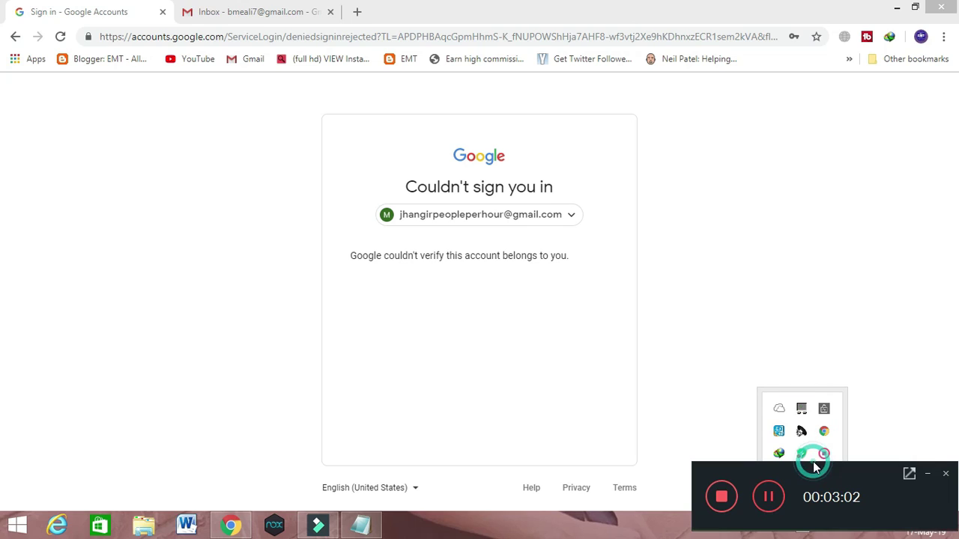
click(725, 493)
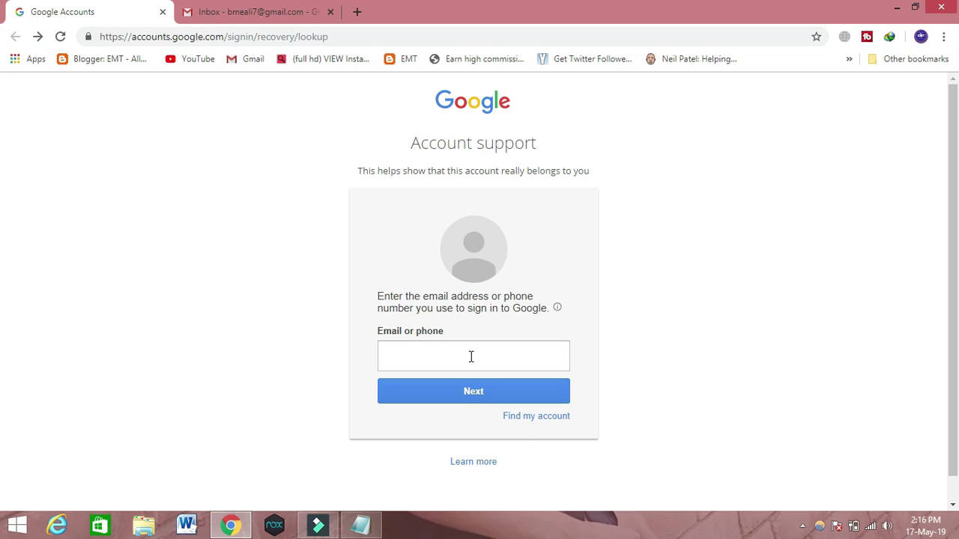
Pick the account's e-mail from autofill again and submit it with Next.
click(423, 354)
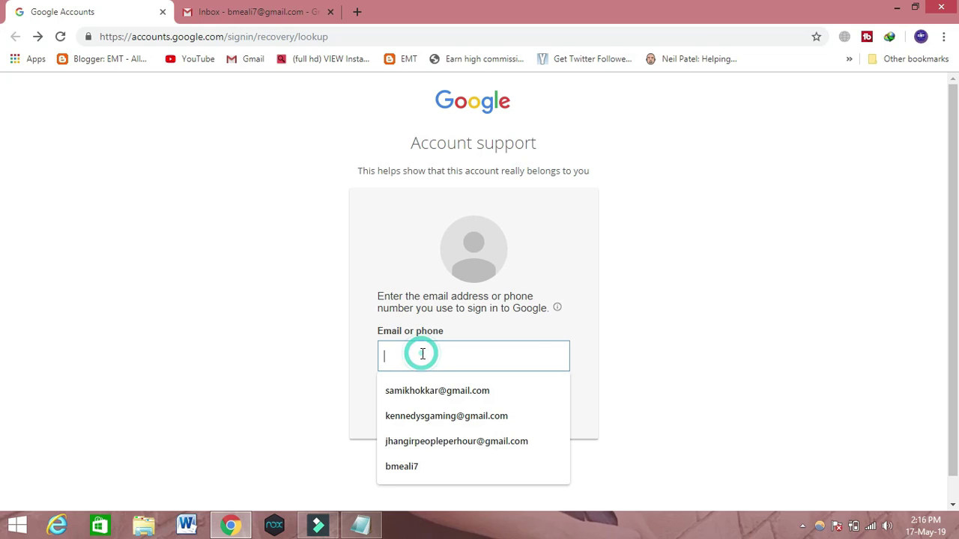
click(414, 445)
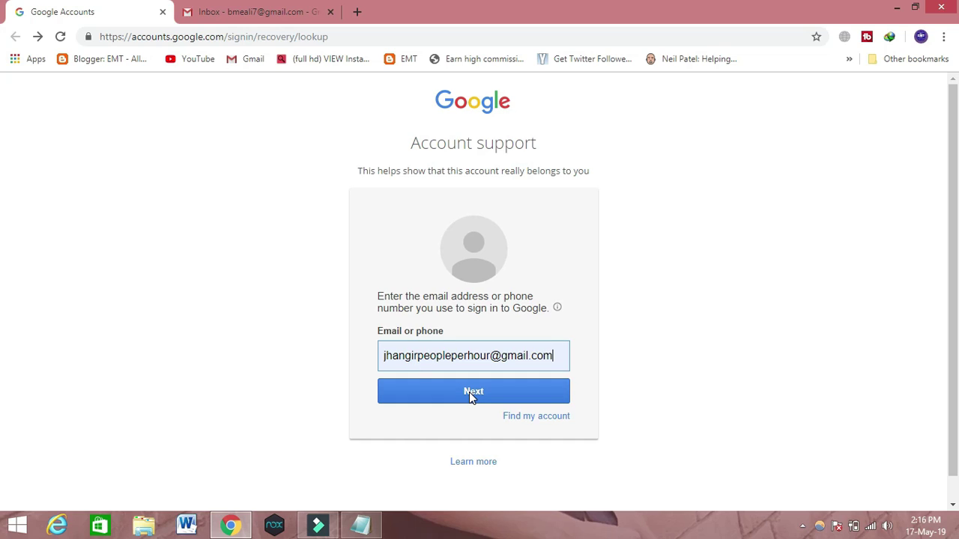
click(469, 392)
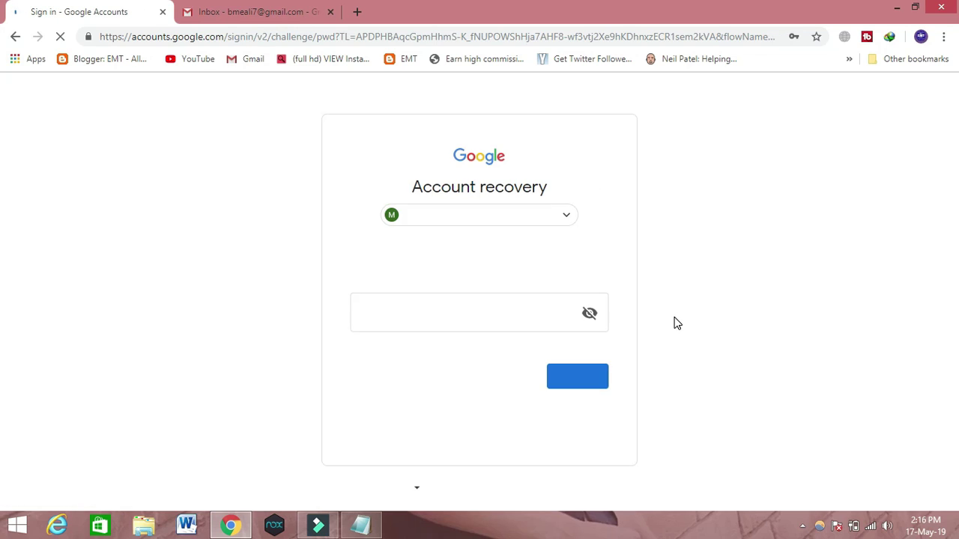
Delete the autofilled password and dismiss the saved-password suggestions.
double_click(477, 306)
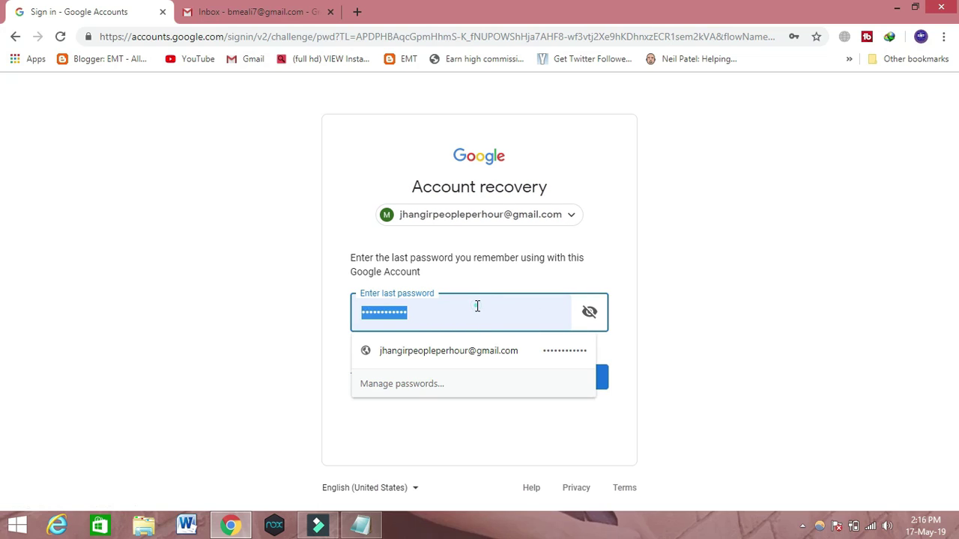
key(BackSpace)
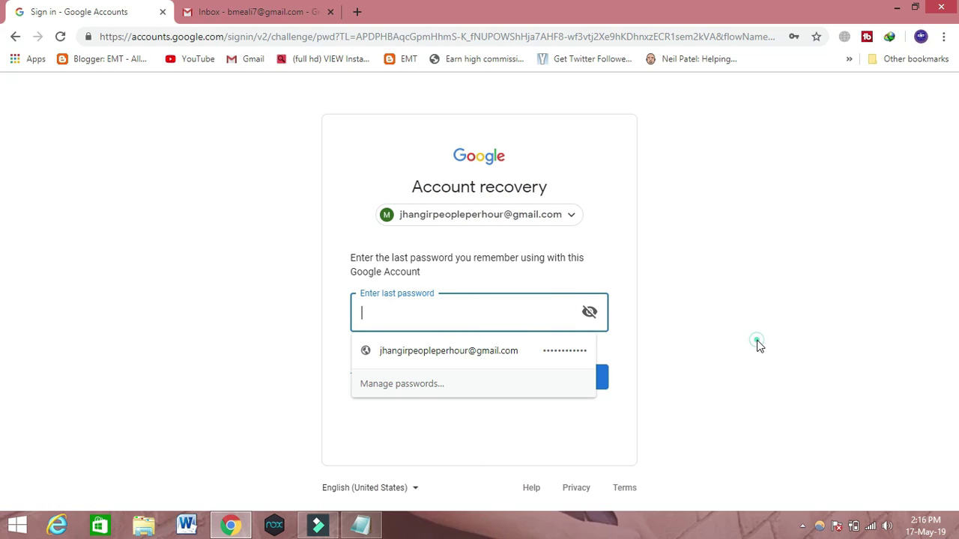
click(756, 341)
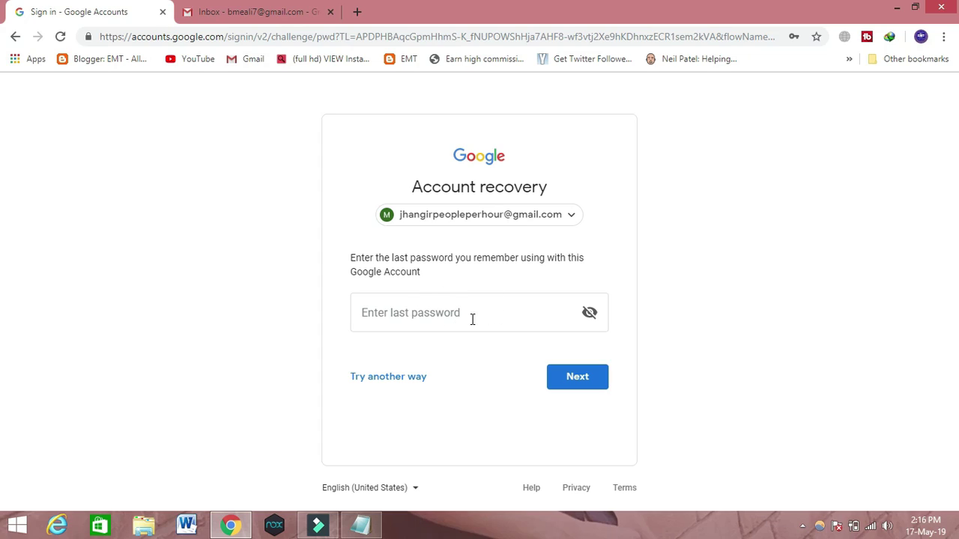
Choose Try another way on the password page, then select I don't have my phone.
click(382, 382)
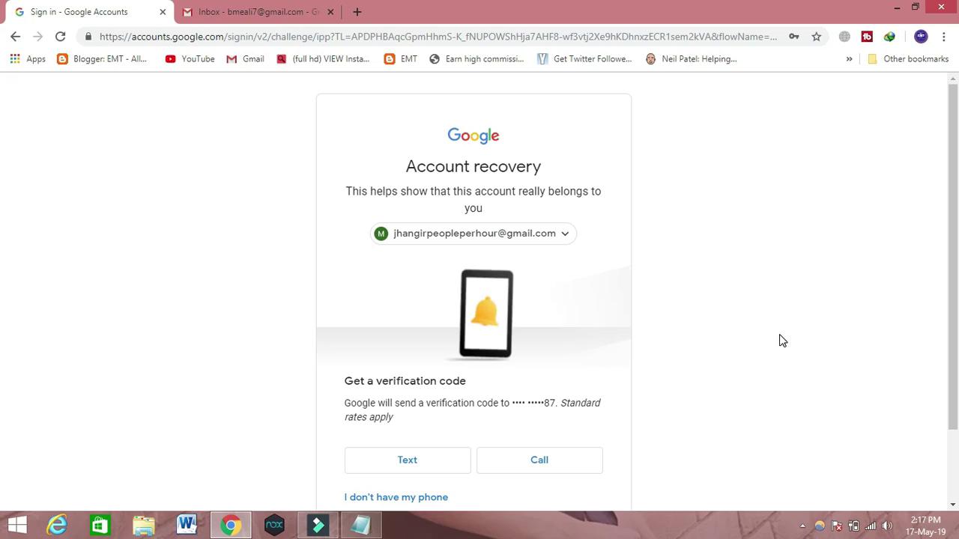
scroll(3, 383, down, 1)
scroll(2, 384, down, 1)
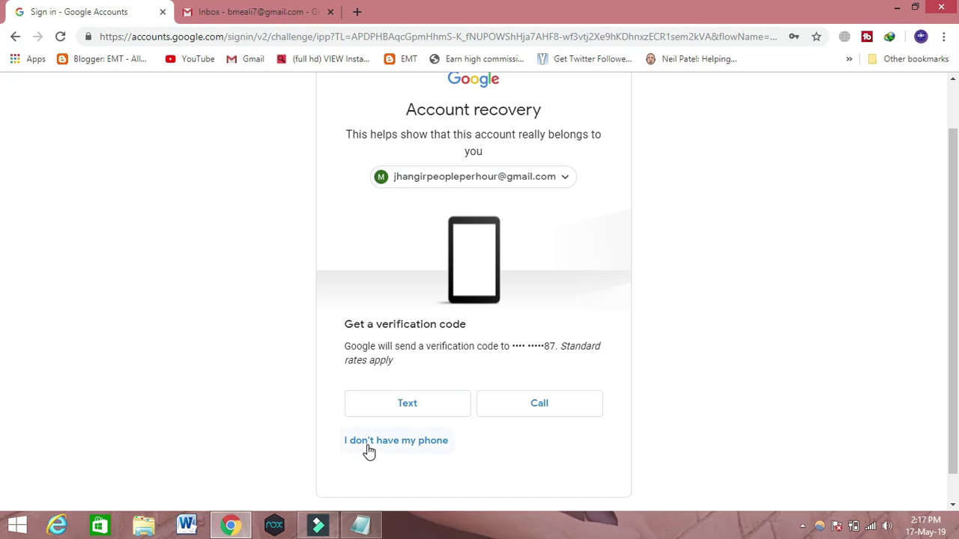
click(393, 443)
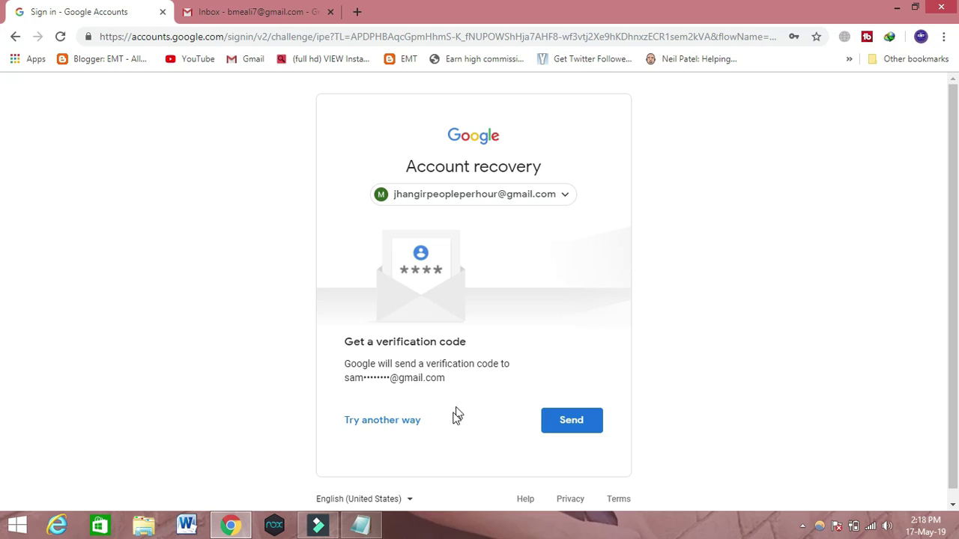
Skip the backup-email code option, then submit February 2019 as the creation date.
click(373, 426)
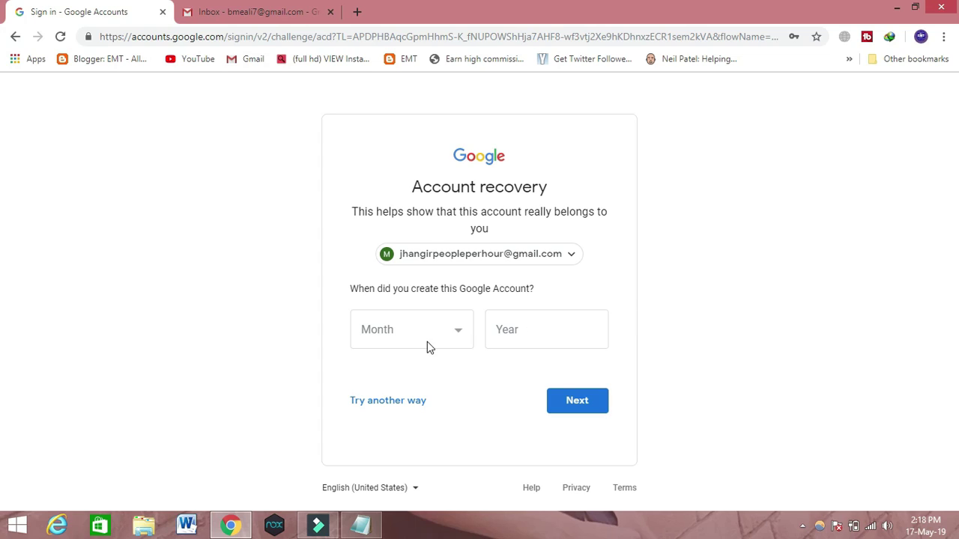
click(546, 328)
text(2019)
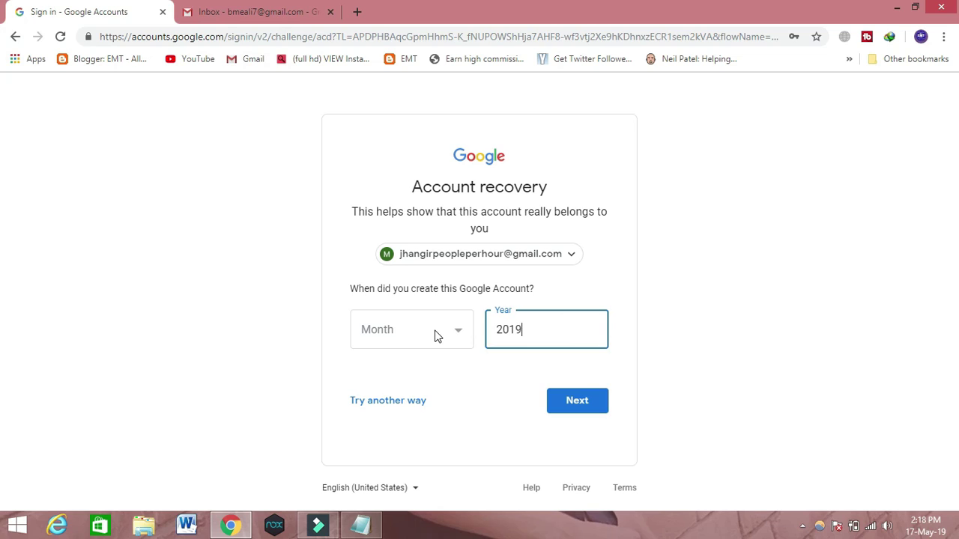
click(437, 334)
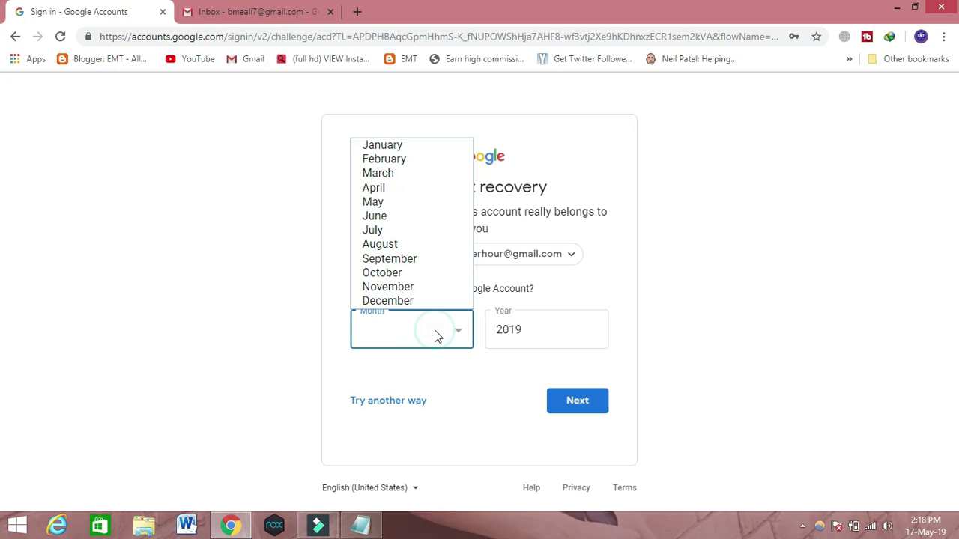
click(411, 160)
click(549, 412)
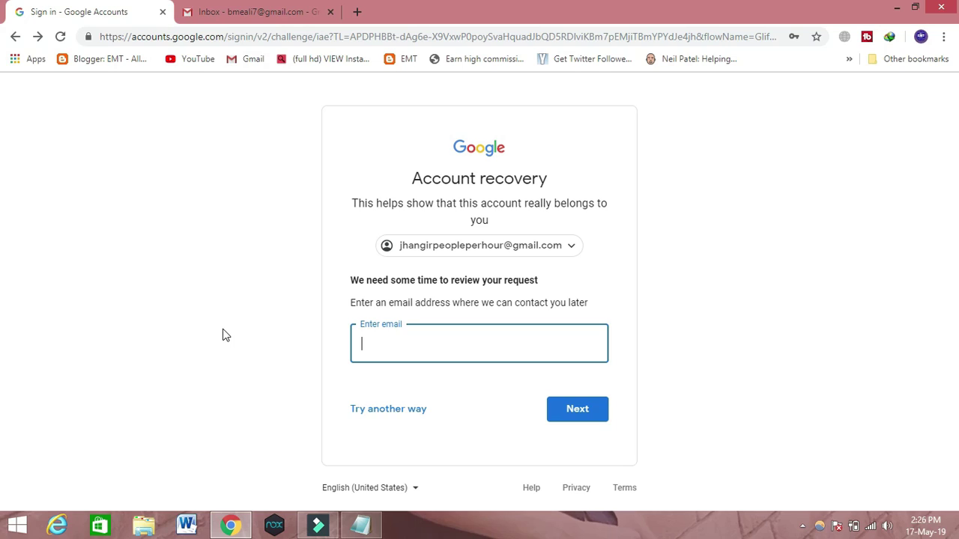
Enter the backup Gmail address as the recovery contact email and submit it.
click(465, 351)
click(465, 352)
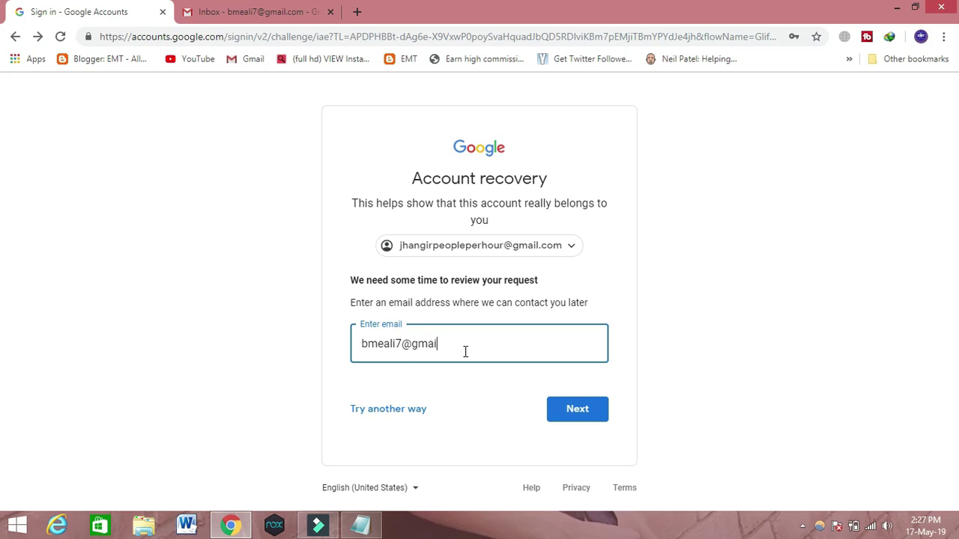
click(570, 416)
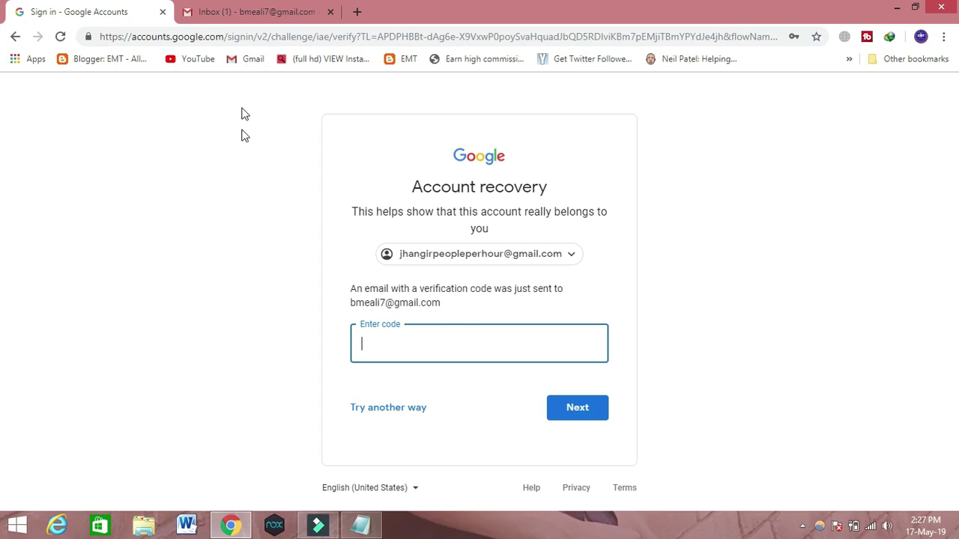
Copy the verification code from the Google Verification Code email in the Gmail inbox.
click(240, 9)
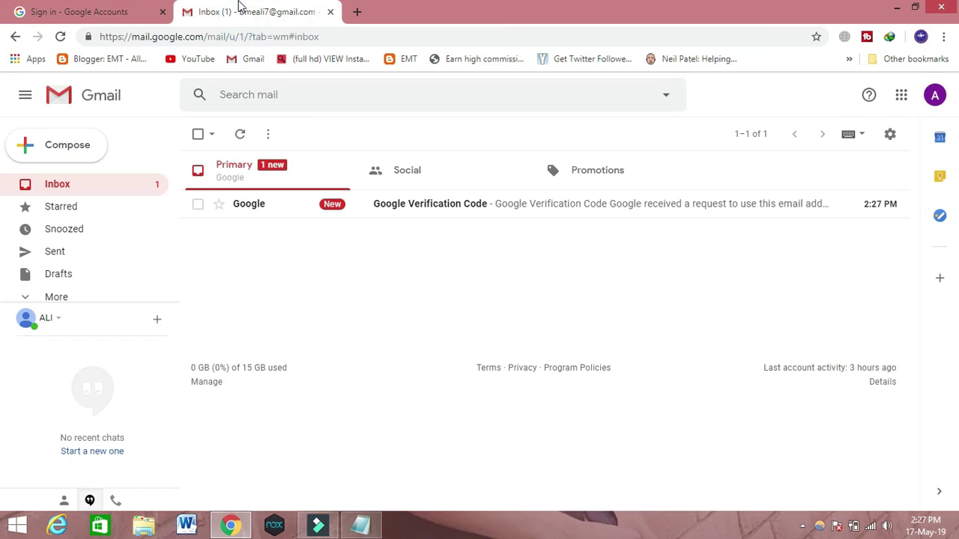
click(392, 203)
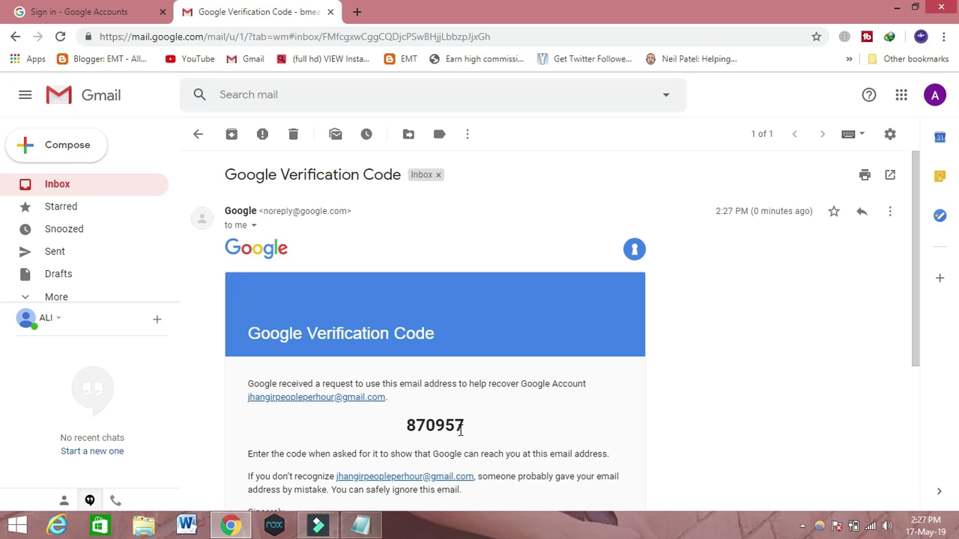
drag(464, 427, 404, 426)
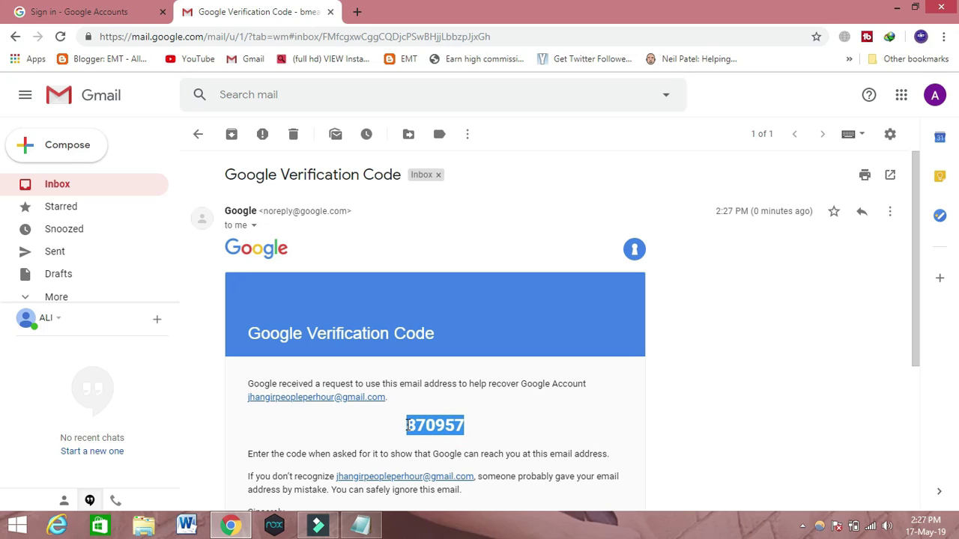
right_click(417, 425)
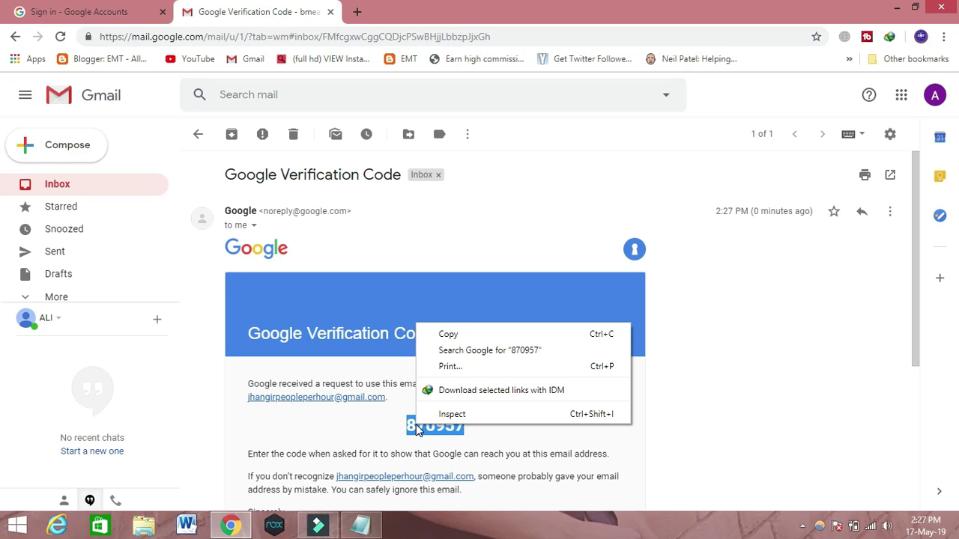
click(443, 332)
Paste the copied code into the recovery page's Enter code field and submit it.
click(108, 8)
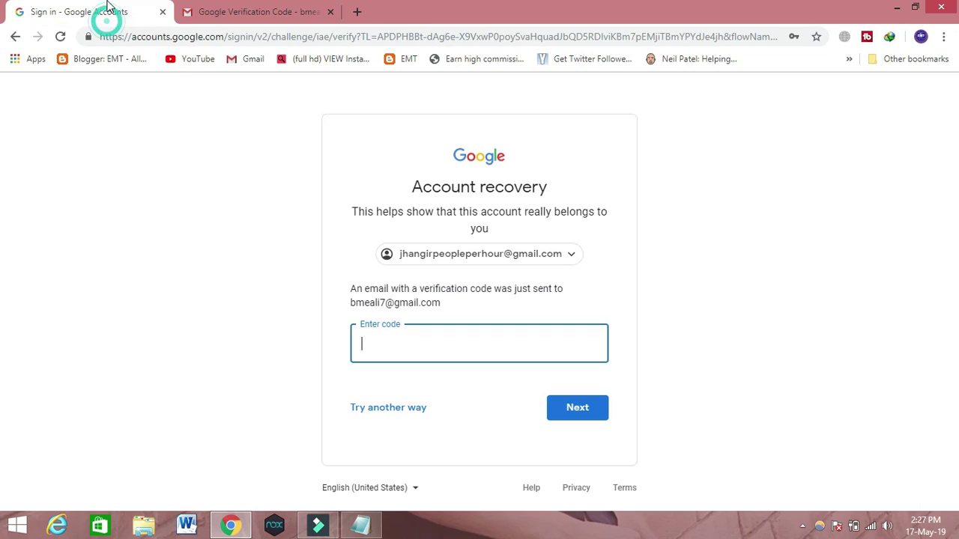
click(408, 344)
key(ctrl+v)
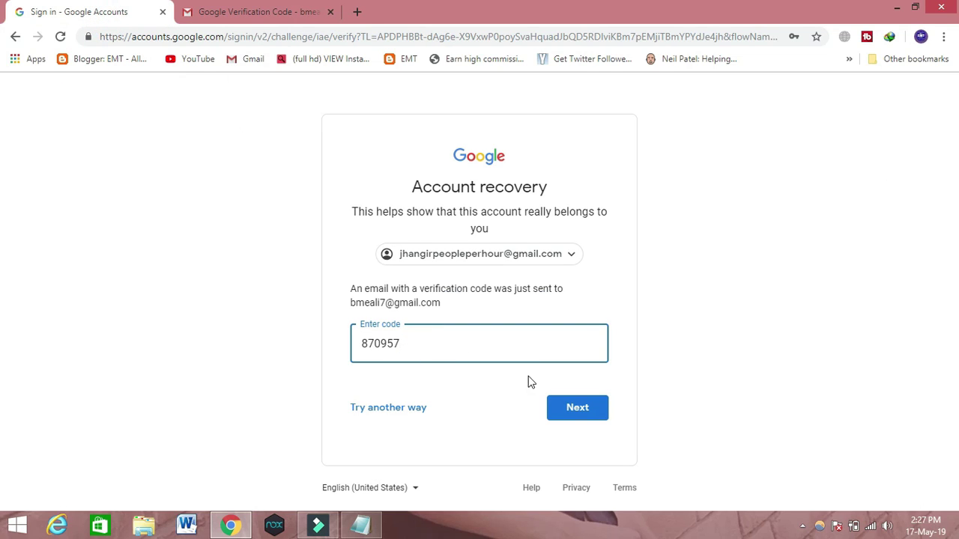
click(573, 410)
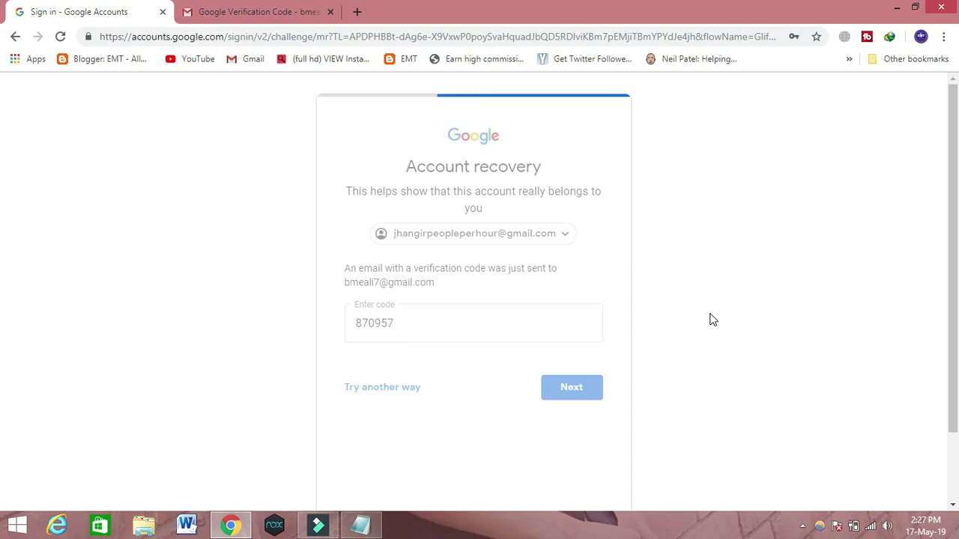
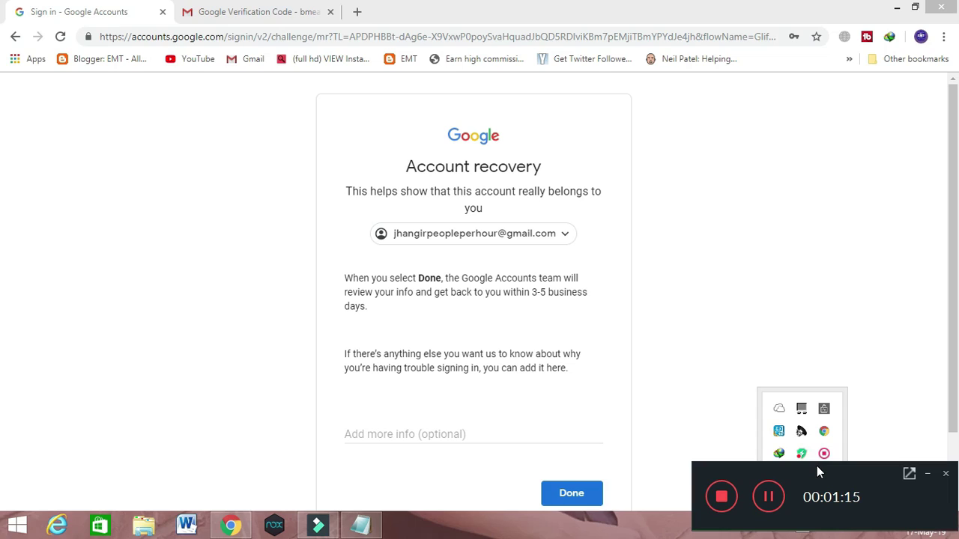
Finish the review request and submit a contact email address to receive a verification code.
click(721, 496)
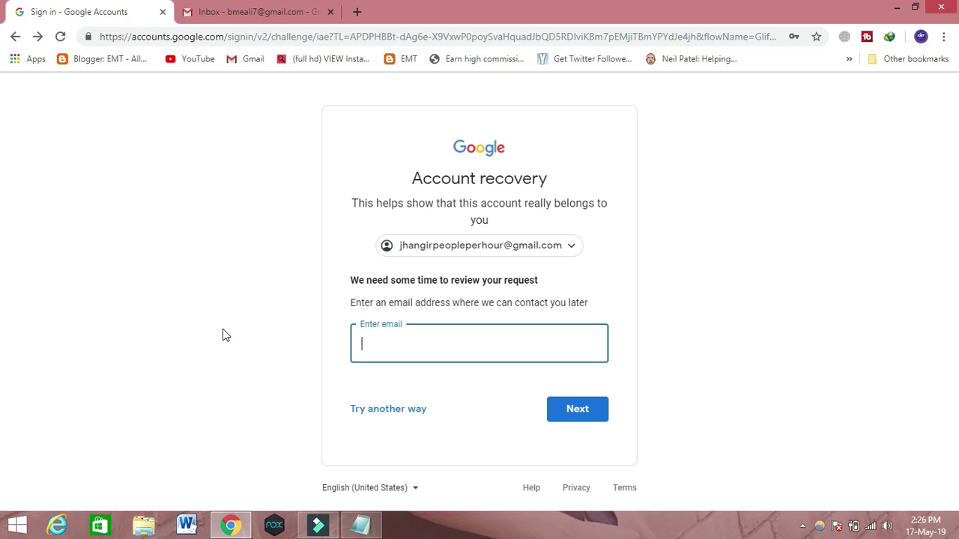
click(465, 351)
click(465, 351)
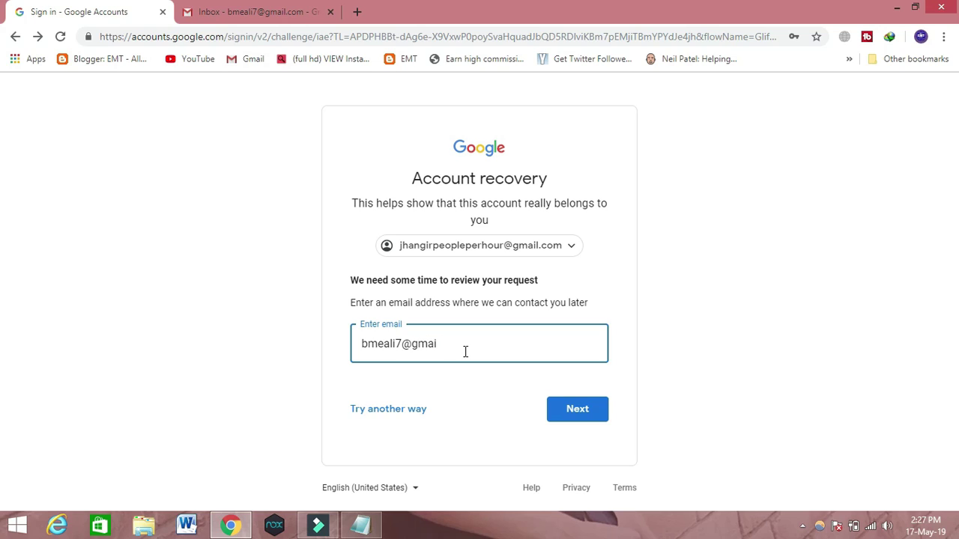
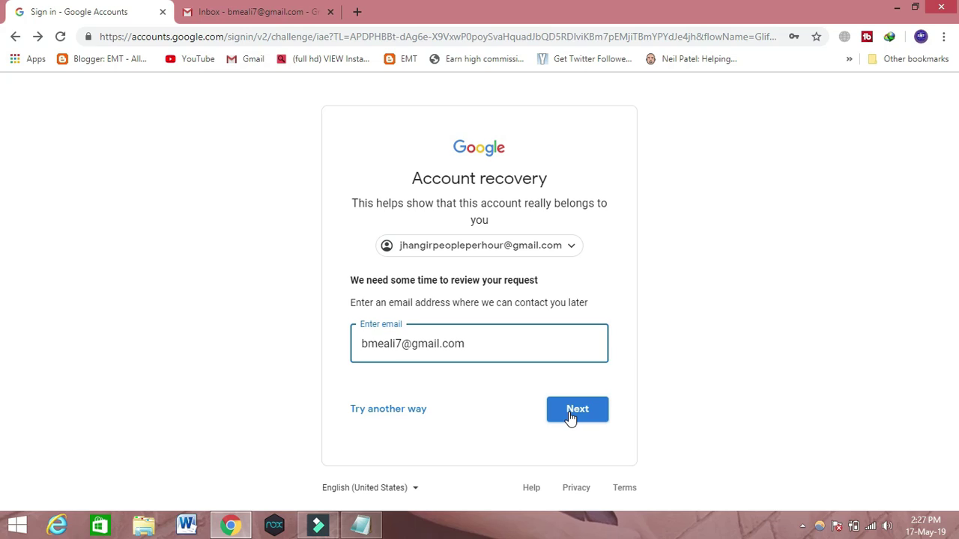
click(569, 413)
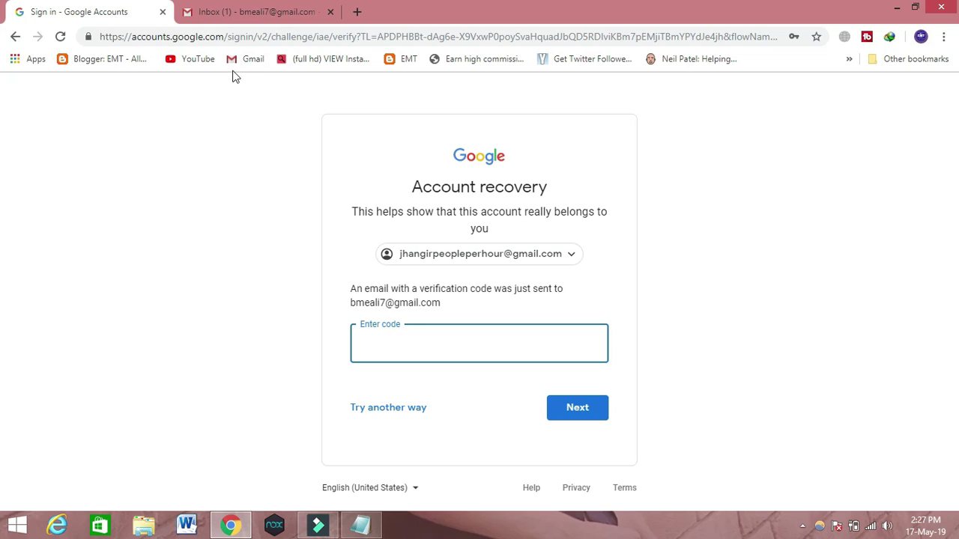
Copy the code from Gmail's Google Verification Code email and return to the Sign in tab.
click(247, 11)
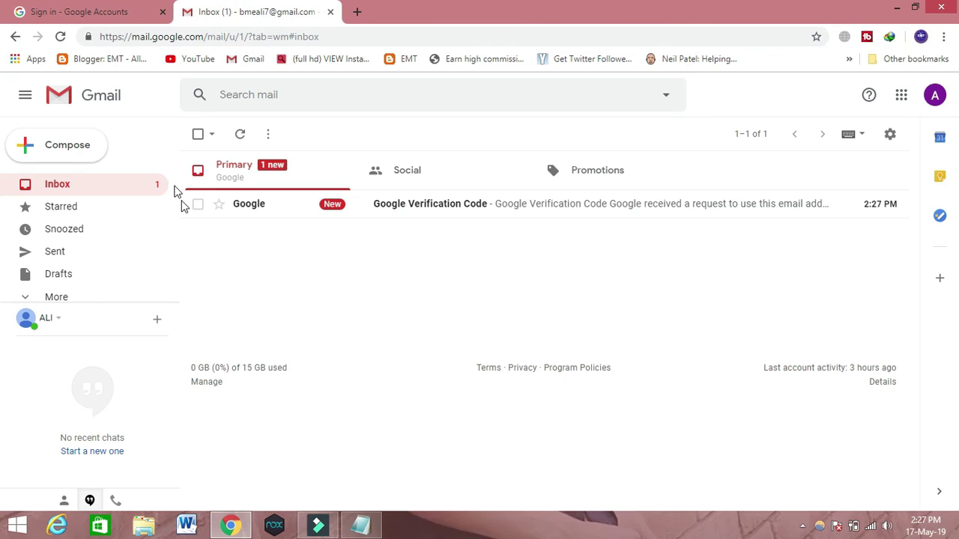
click(392, 202)
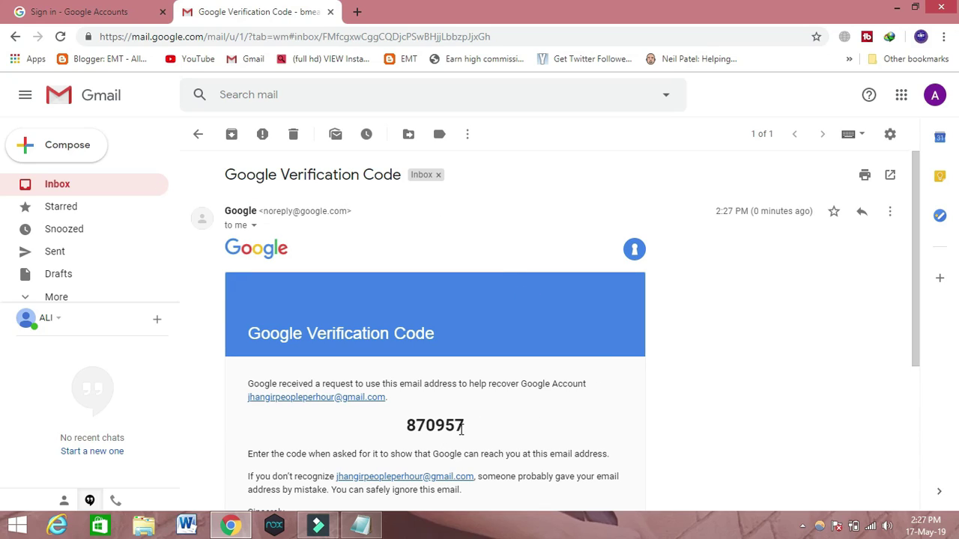
drag(460, 428, 403, 430)
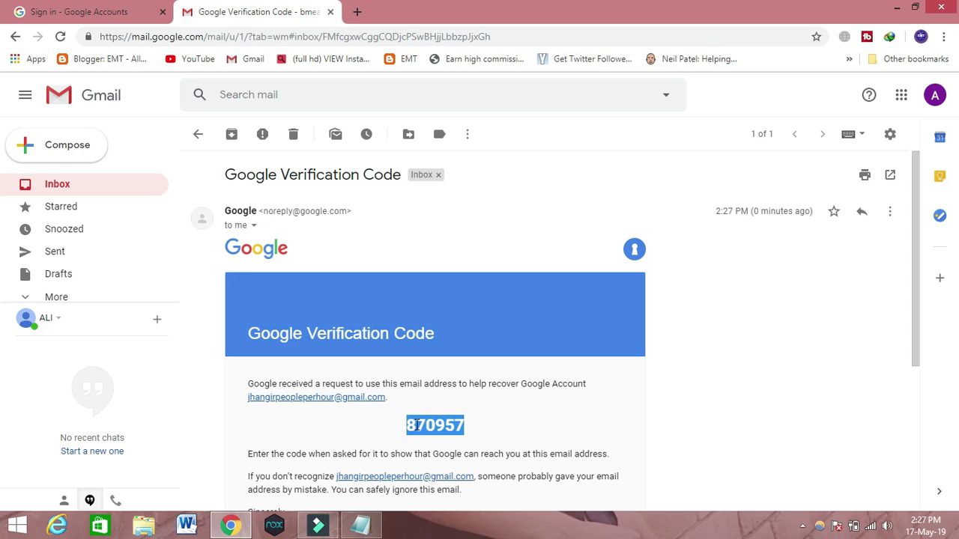
right_click(417, 427)
click(447, 334)
click(107, 7)
Paste the emailed verification code, then confirm the account creation month and year.
click(406, 343)
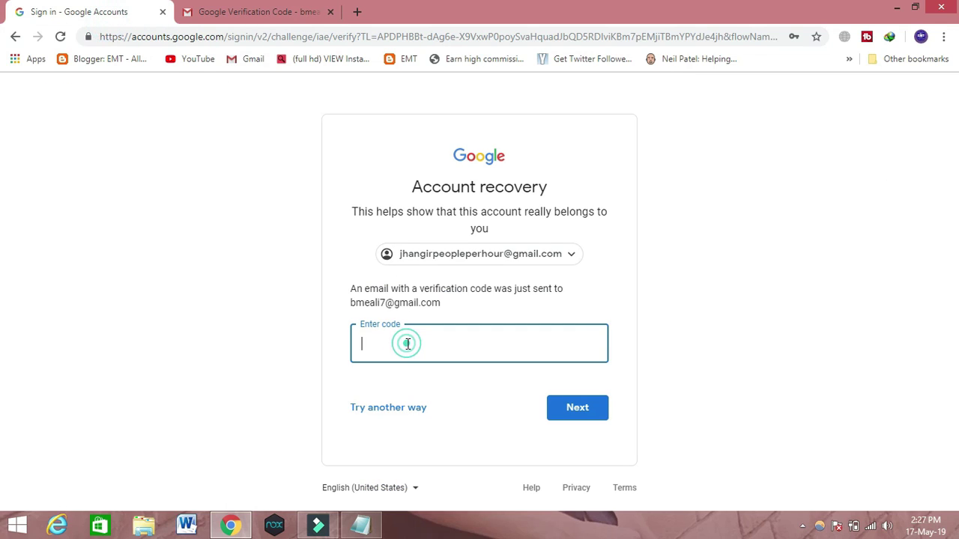
key(ctrl+v)
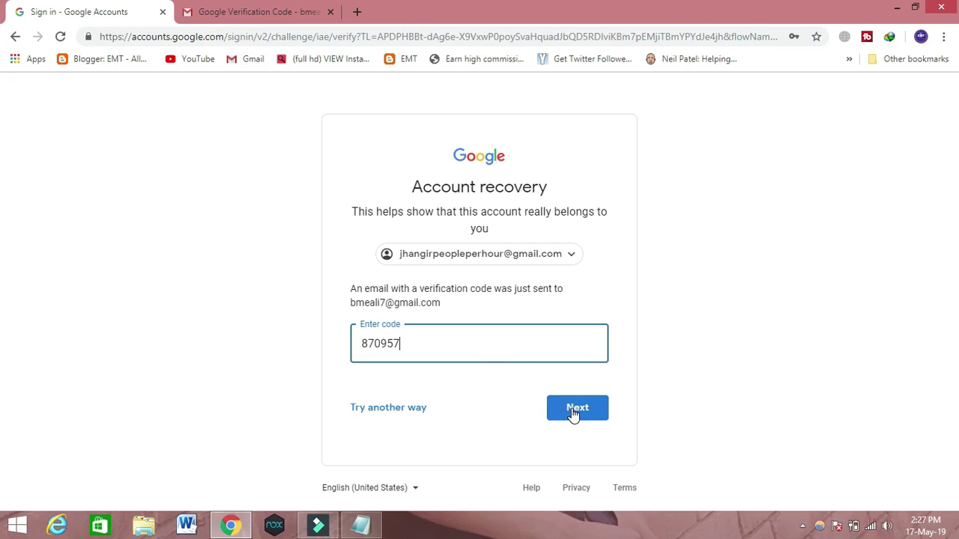
click(573, 410)
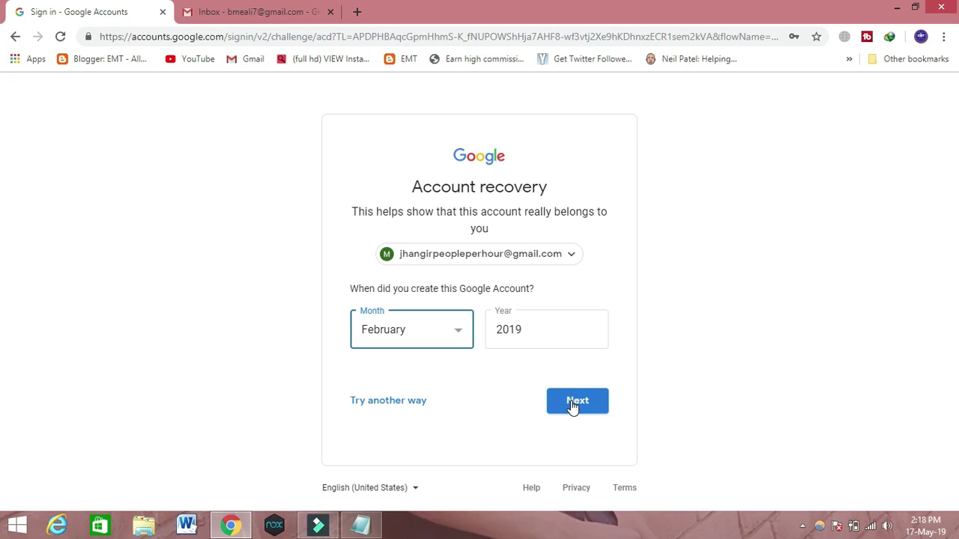
click(572, 403)
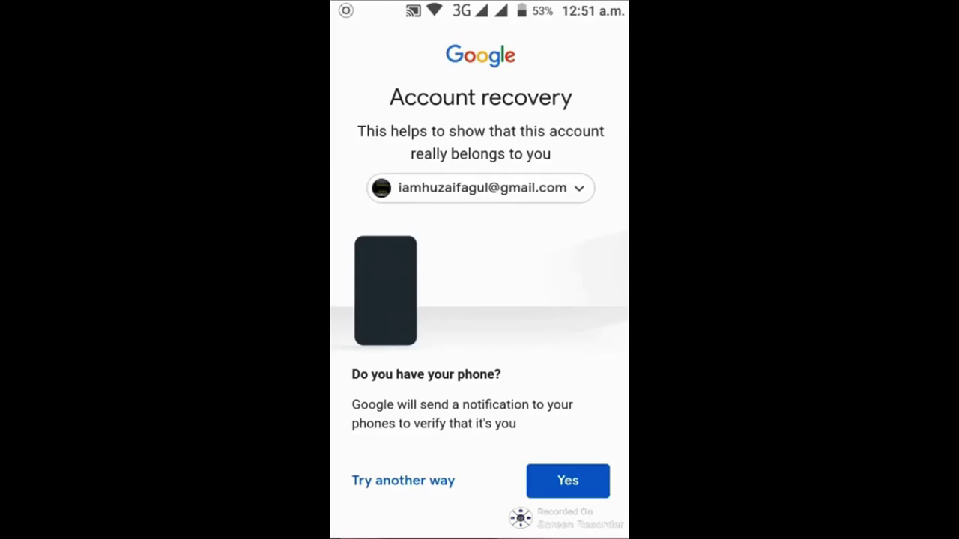
Have Google send a confirmation to the phone and choose 36 to approve recovery.
scroll(479, 300, down, 3)
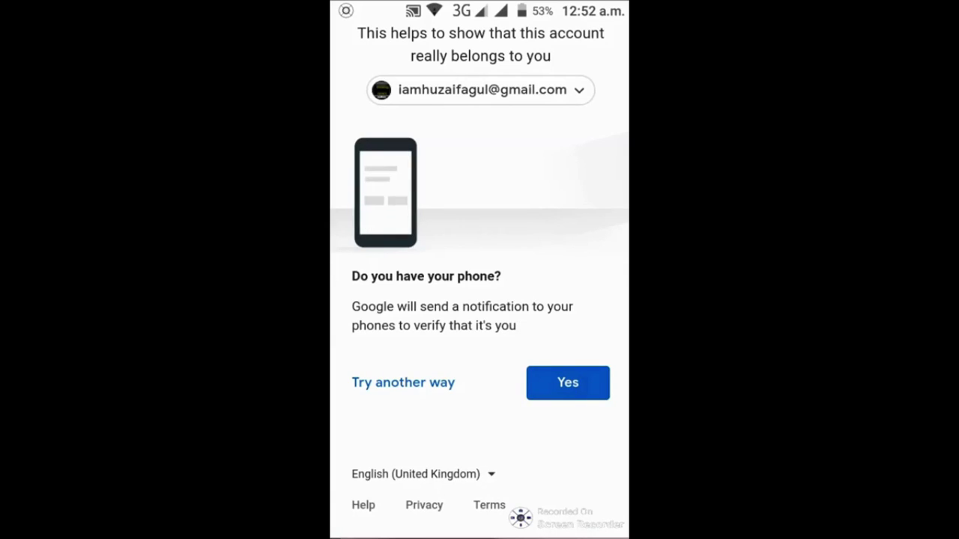
scroll(479, 269, up, 2)
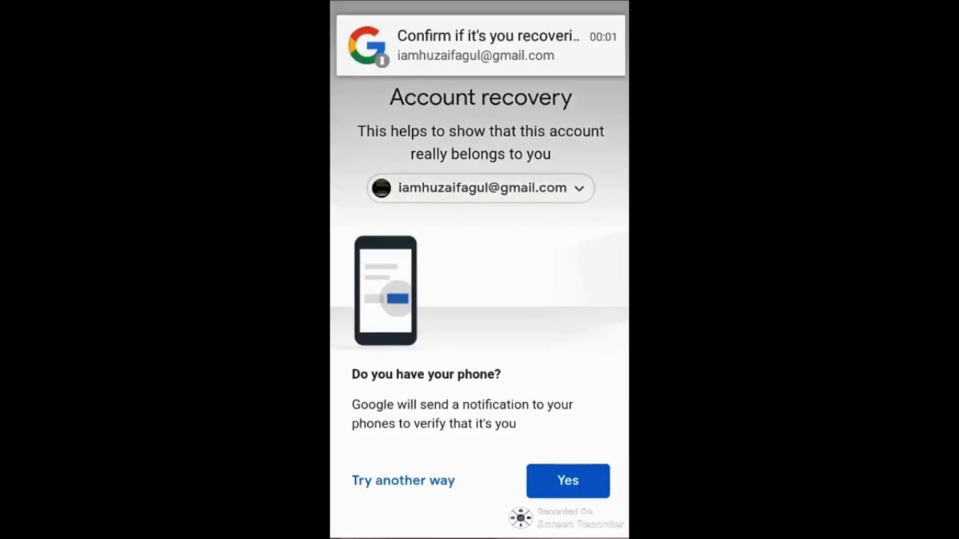
scroll(479, 299, down, 2)
click(568, 361)
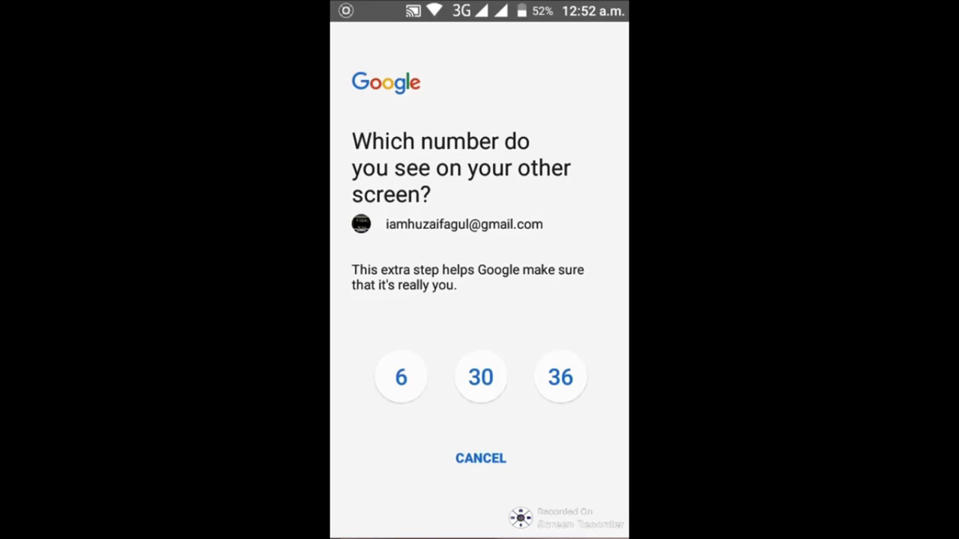
click(561, 377)
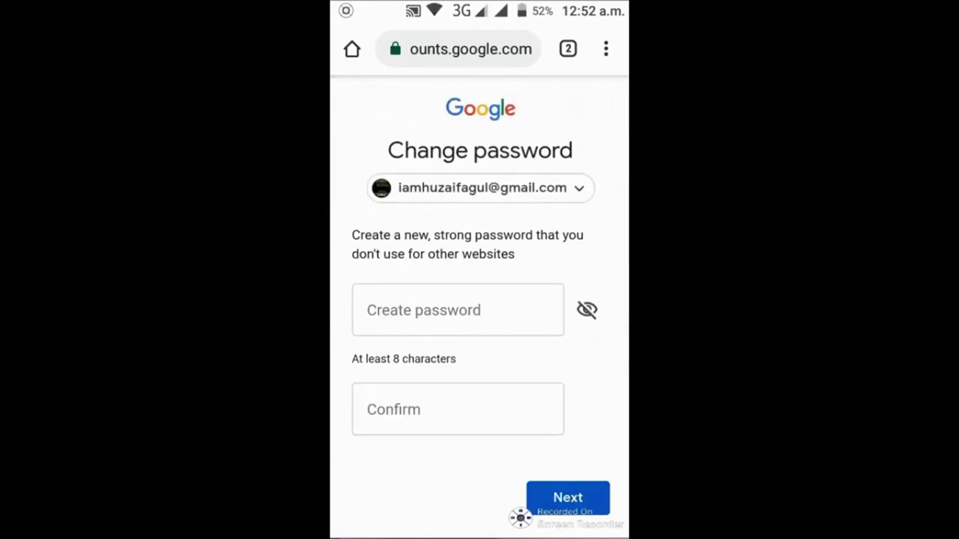
click(458, 310)
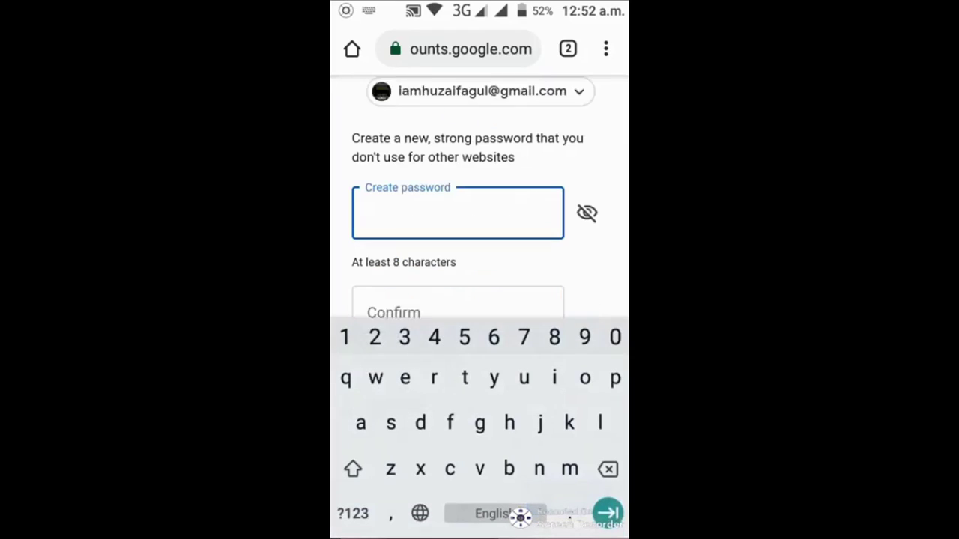
click(458, 296)
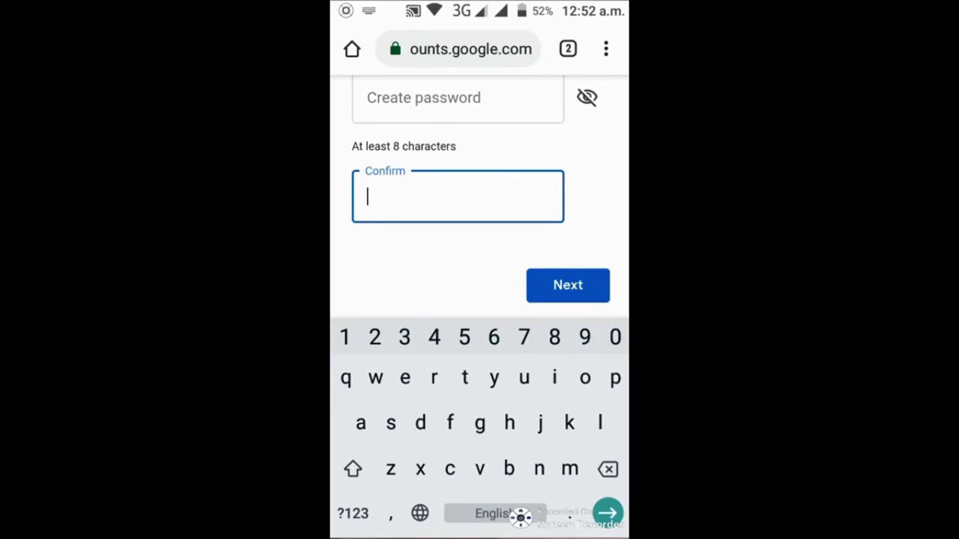
mouse_move(586, 522)
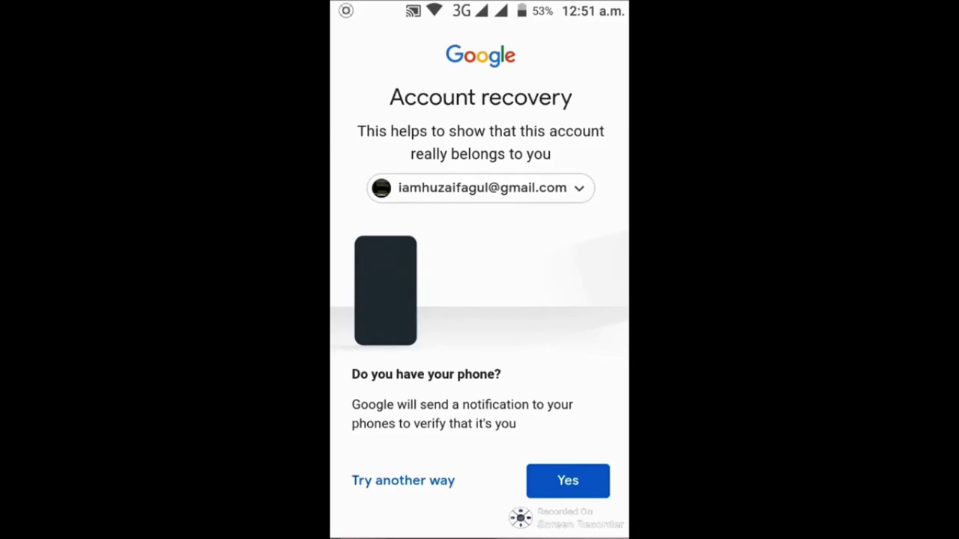
Scroll through the 'Do you have your phone?' page to review the phone verification option.
scroll(480, 300, down, 3)
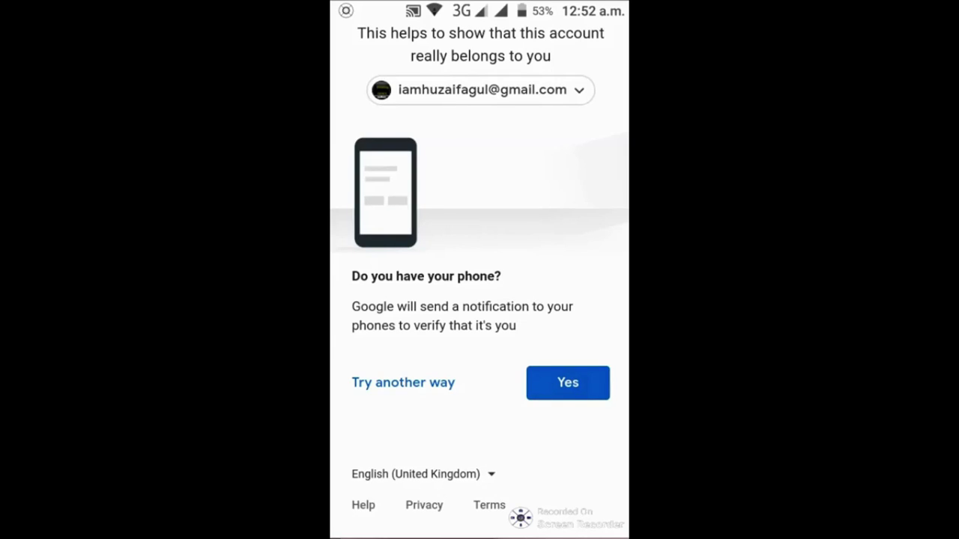
scroll(479, 270, up, 2)
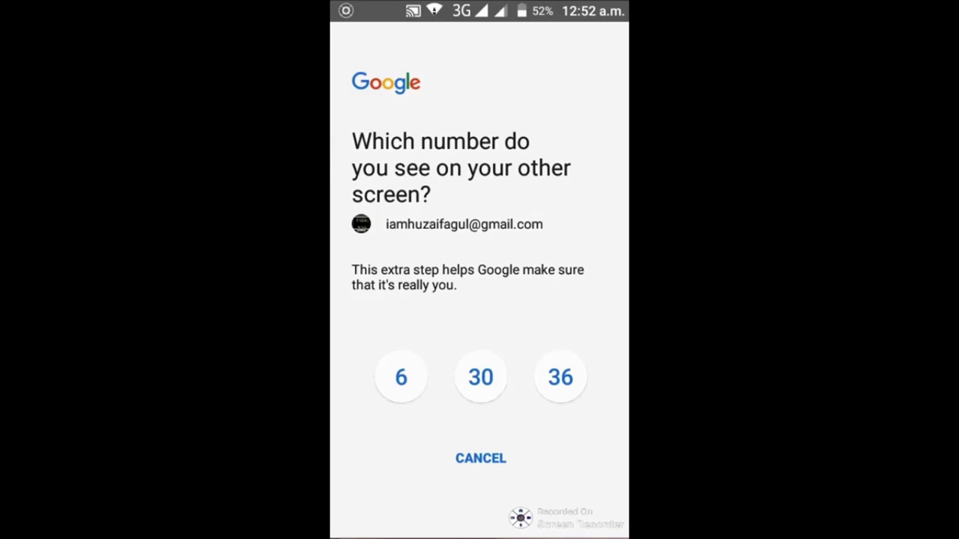
Approve sign-in by choosing 36, then select the Create password and Confirm fields.
click(560, 377)
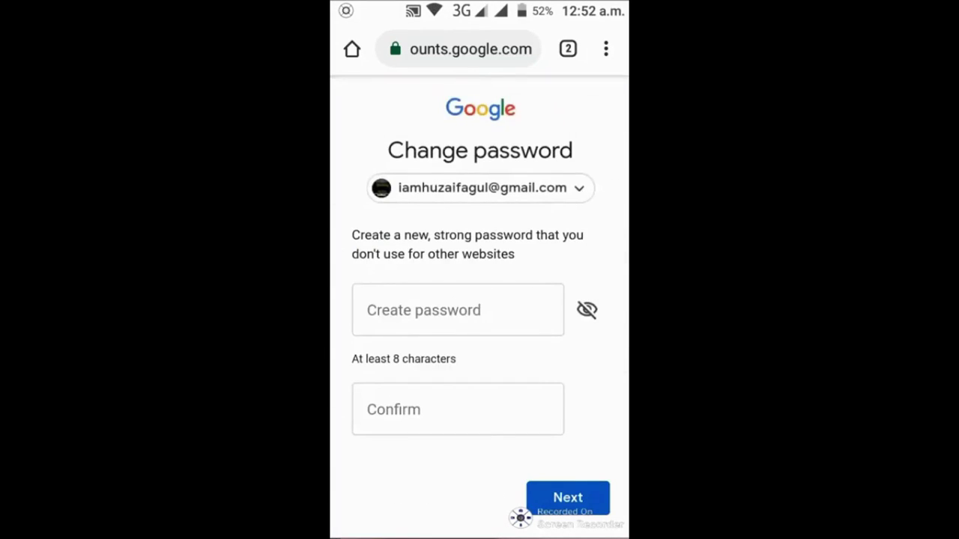
click(458, 310)
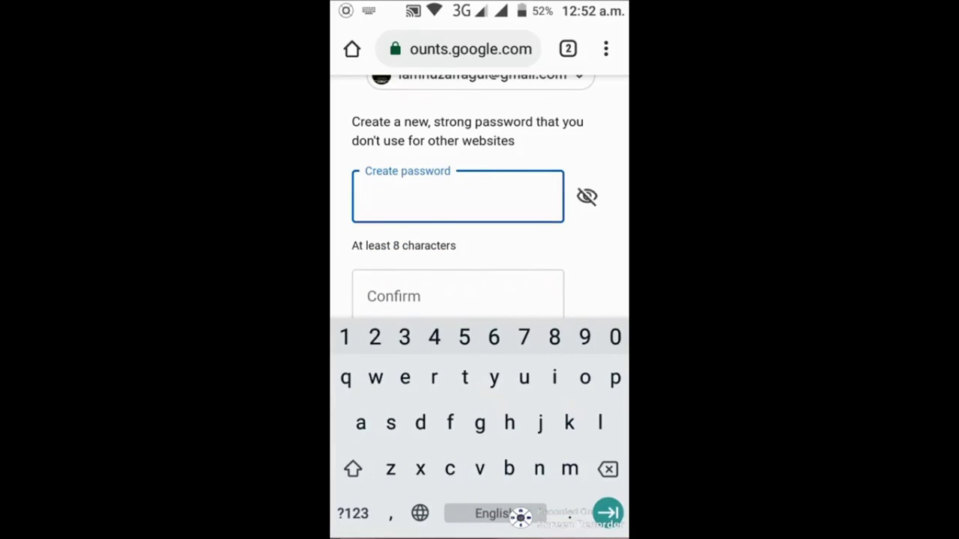
click(457, 296)
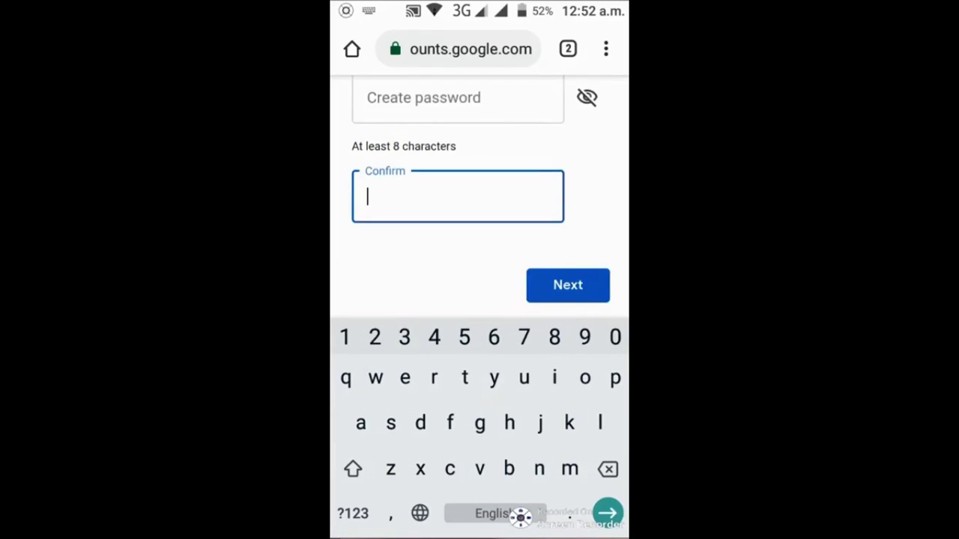